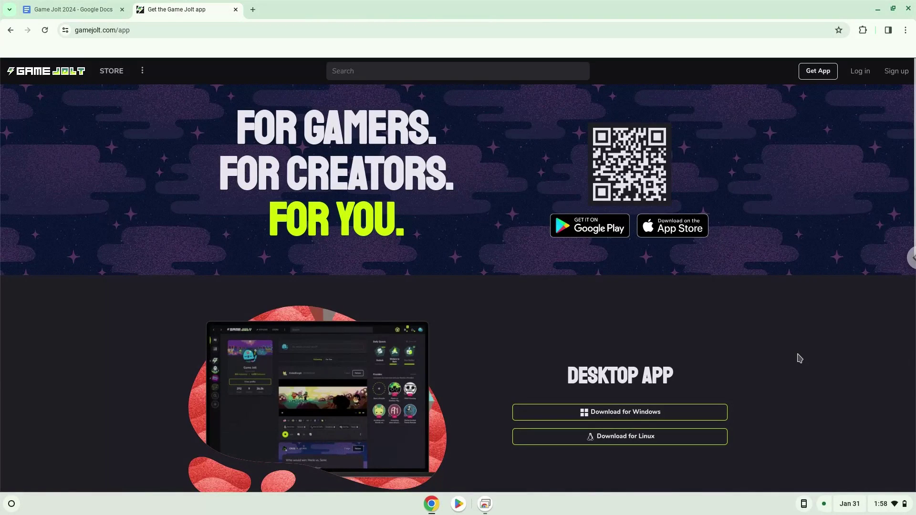
Step: Turn on the Linux development environment in the ChromeOS developer settings with the default setup, and close the terminal and Settings windows
{"action": "left_click", "coordinate": [883, 510]}
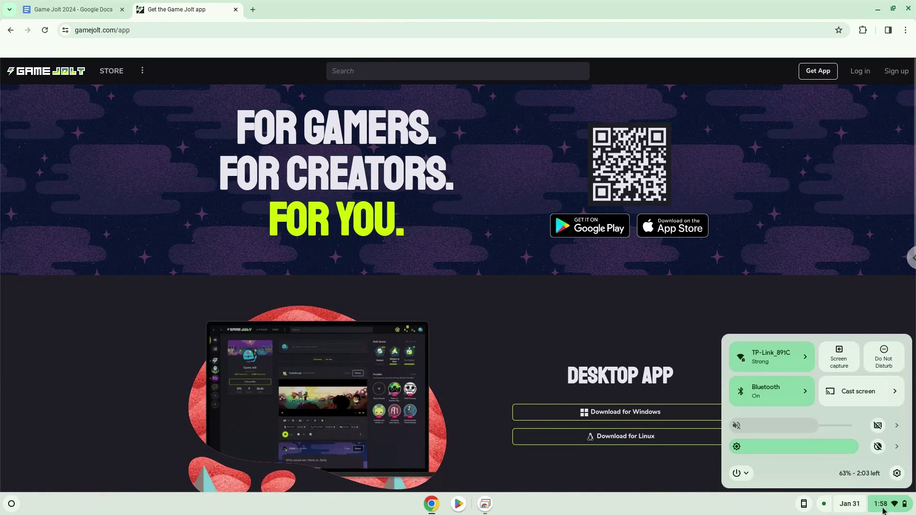
{"action": "left_click", "coordinate": [897, 474]}
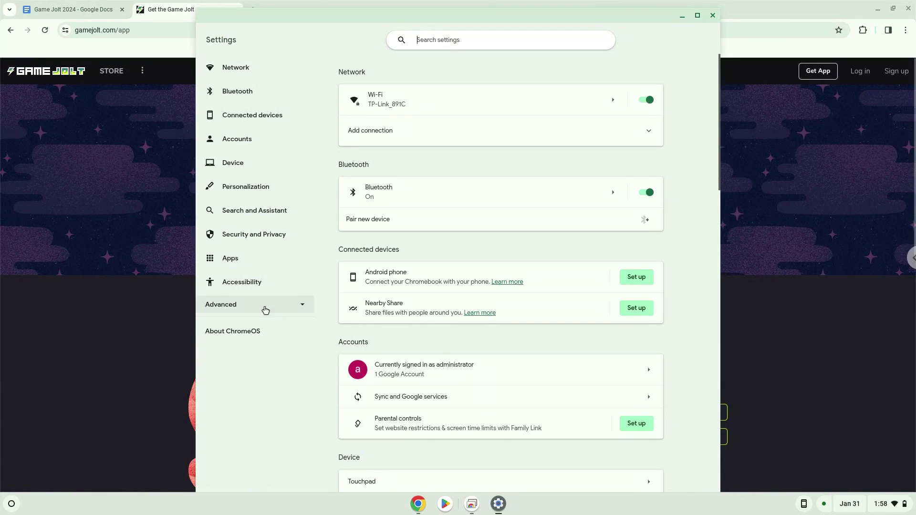
{"action": "left_click", "coordinate": [265, 309]}
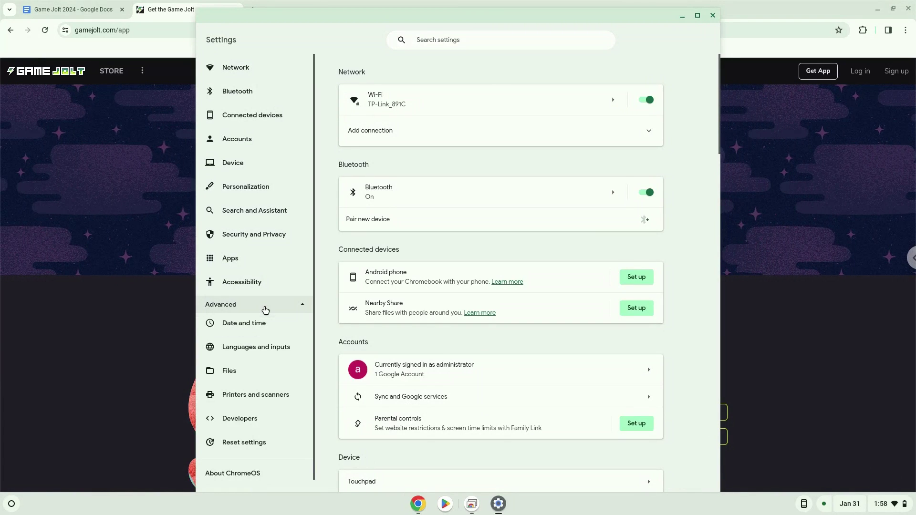
{"action": "left_click", "coordinate": [270, 422]}
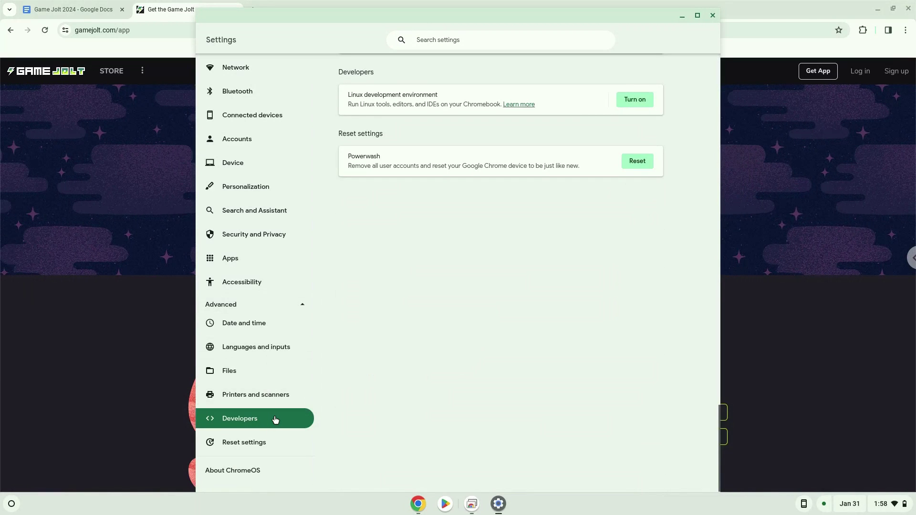
{"action": "left_click", "coordinate": [626, 99]}
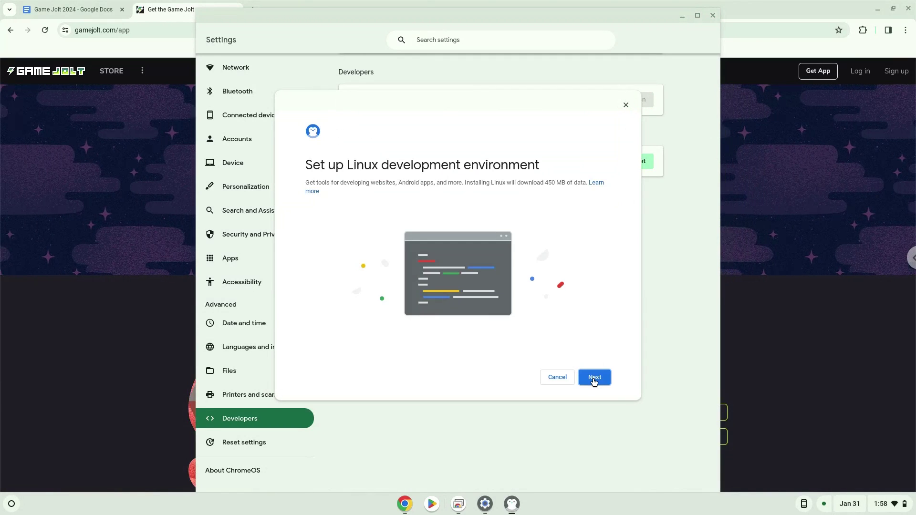
{"action": "left_click", "coordinate": [594, 378]}
{"action": "left_click", "coordinate": [594, 378]}
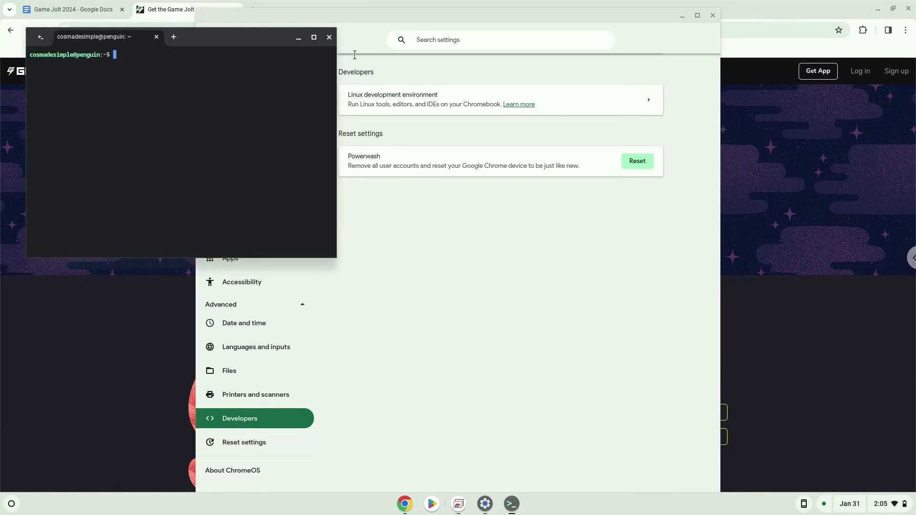
{"action": "left_click", "coordinate": [329, 37]}
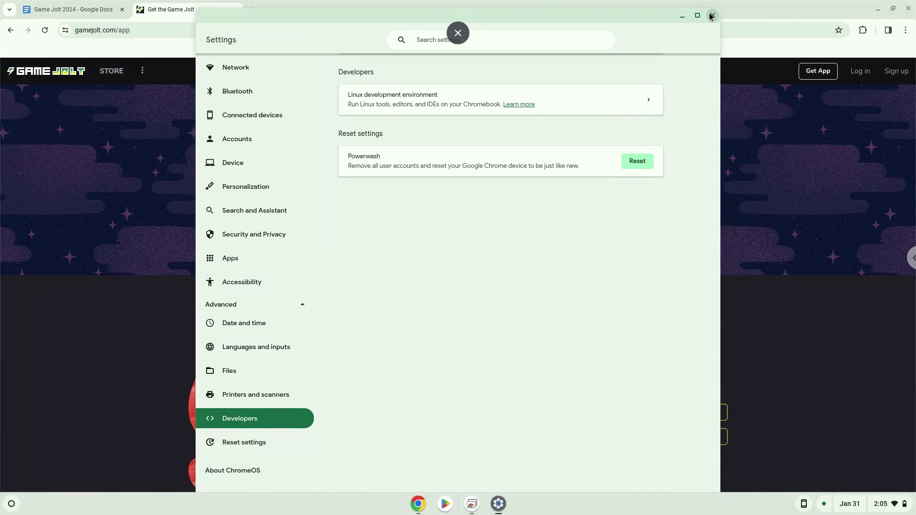
{"action": "left_click", "coordinate": [713, 16]}
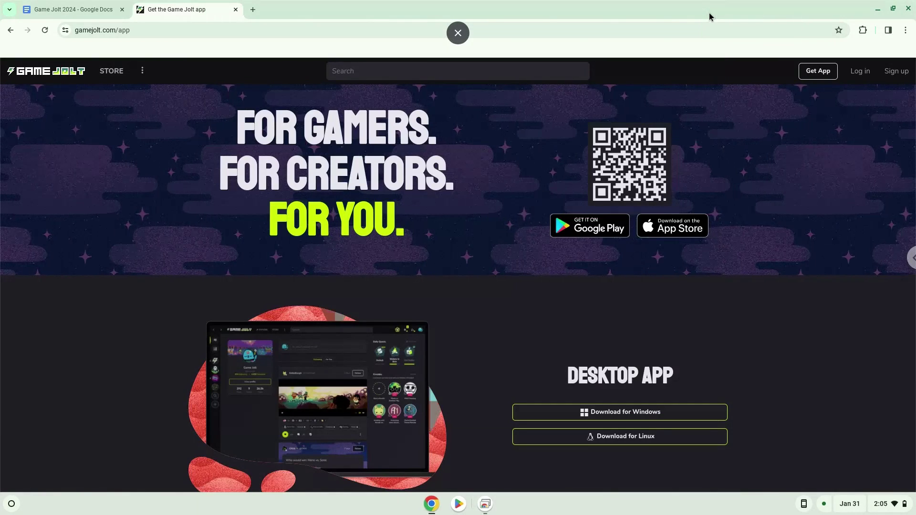
Step: Download the Game Jolt desktop app for Linux and move gamejoltclient.tar.gz from Downloads to Linux files
{"action": "left_click", "coordinate": [639, 438]}
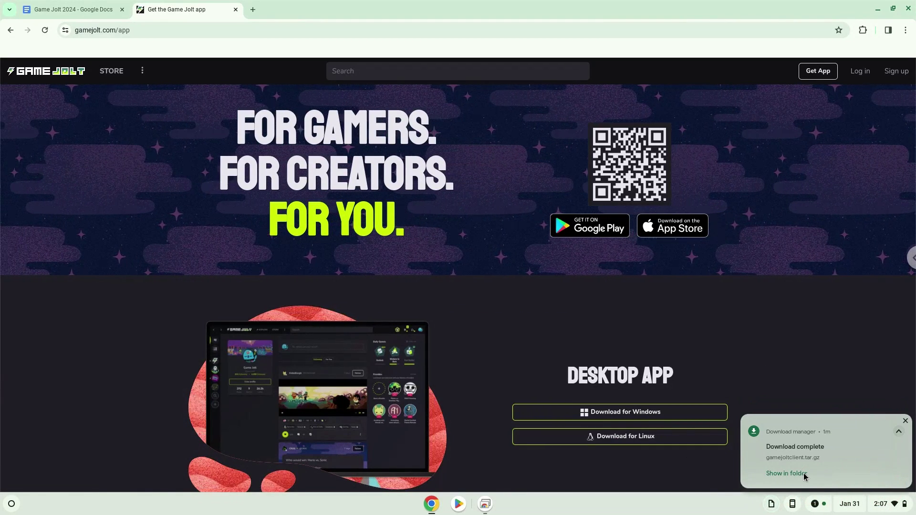
{"action": "left_click", "coordinate": [787, 473]}
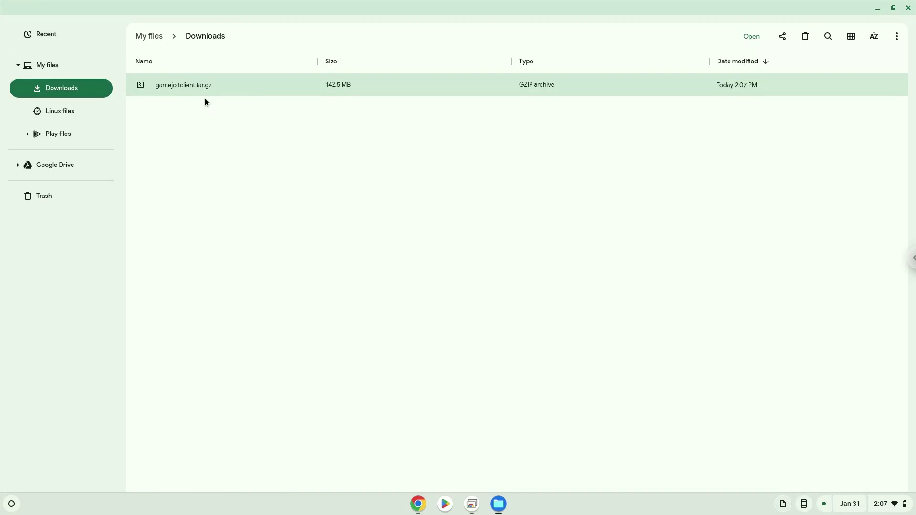
{"action": "right_click", "coordinate": [195, 88]}
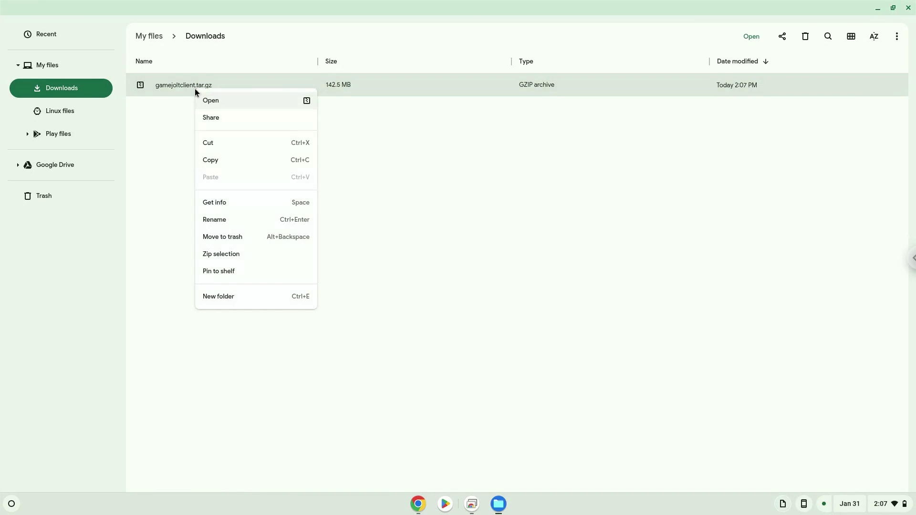
{"action": "left_click", "coordinate": [222, 145]}
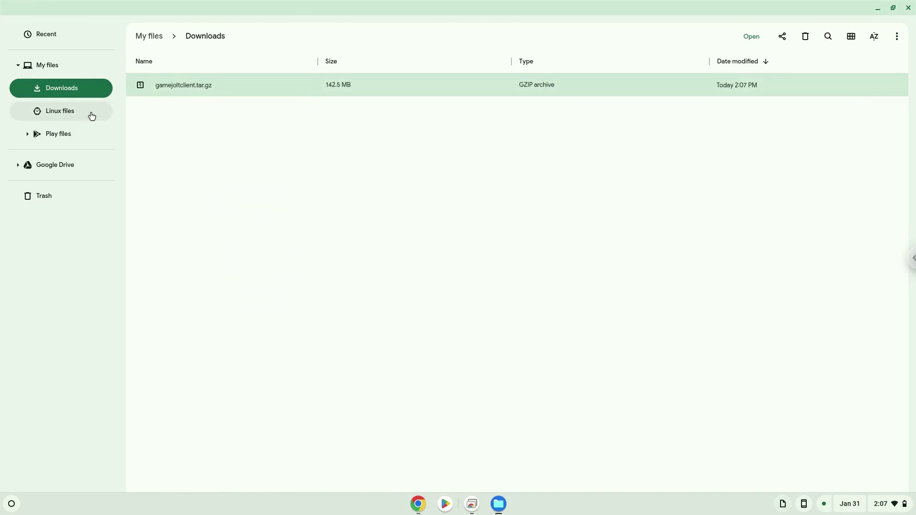
{"action": "left_click", "coordinate": [92, 116]}
{"action": "right_click", "coordinate": [208, 163]}
{"action": "left_click", "coordinate": [240, 211]}
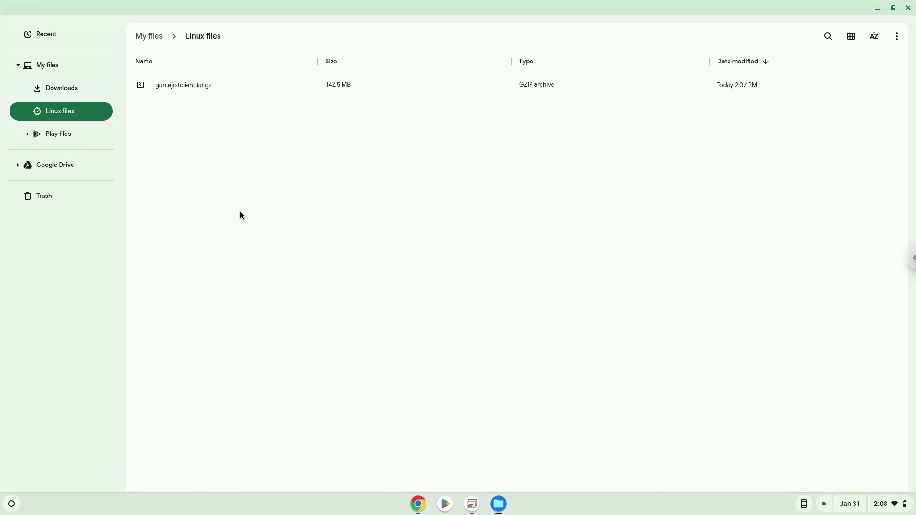
{"action": "left_click", "coordinate": [910, 6]}
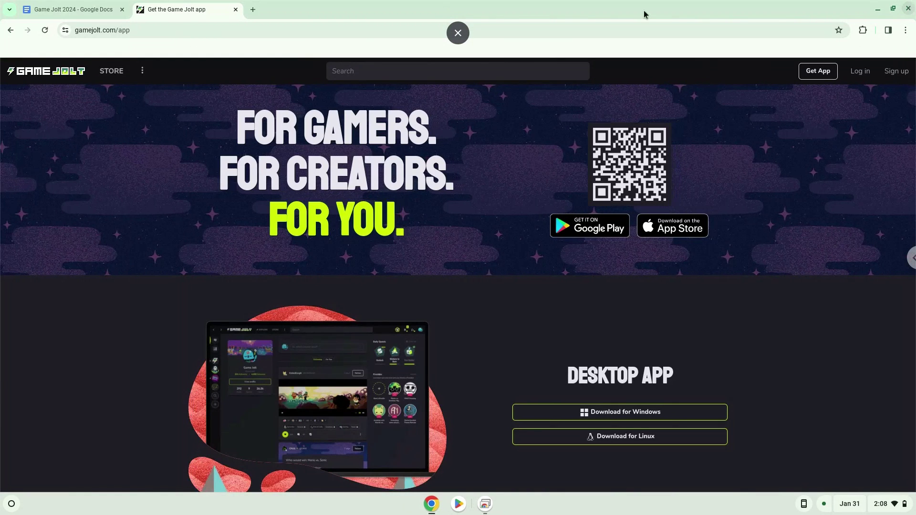
Step: Copy "sudo apt update" from the Game Jolt 2024 document and run it in a maximized penguin session of the Terminal app
{"action": "left_click", "coordinate": [85, 14]}
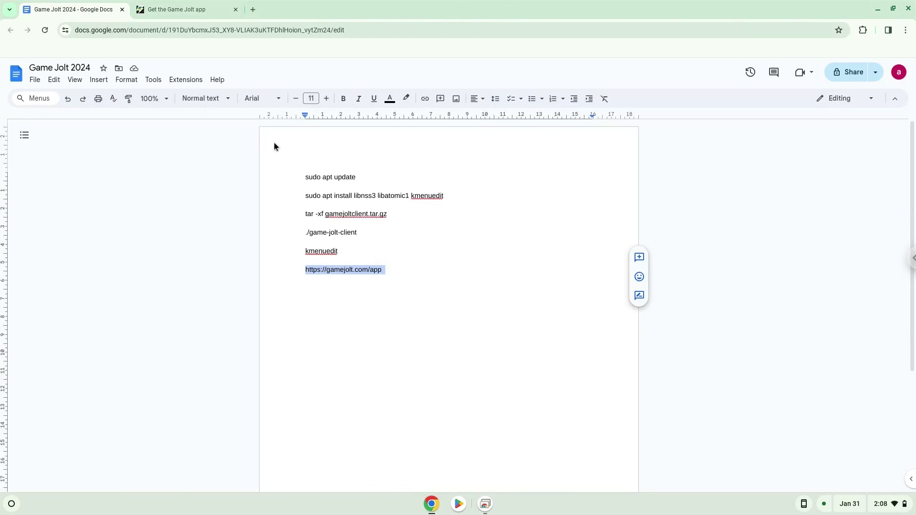
{"action": "triple_click", "coordinate": [327, 178]}
{"action": "right_click", "coordinate": [328, 180]}
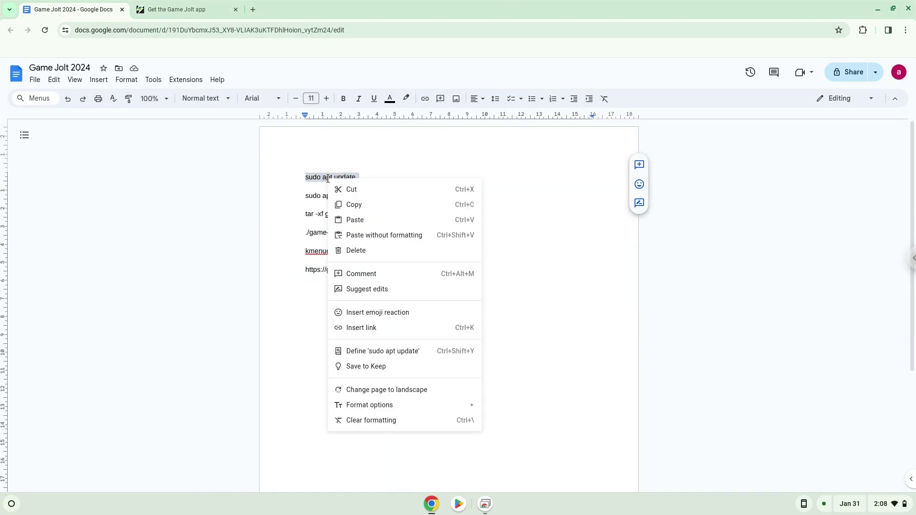
{"action": "left_click", "coordinate": [349, 207]}
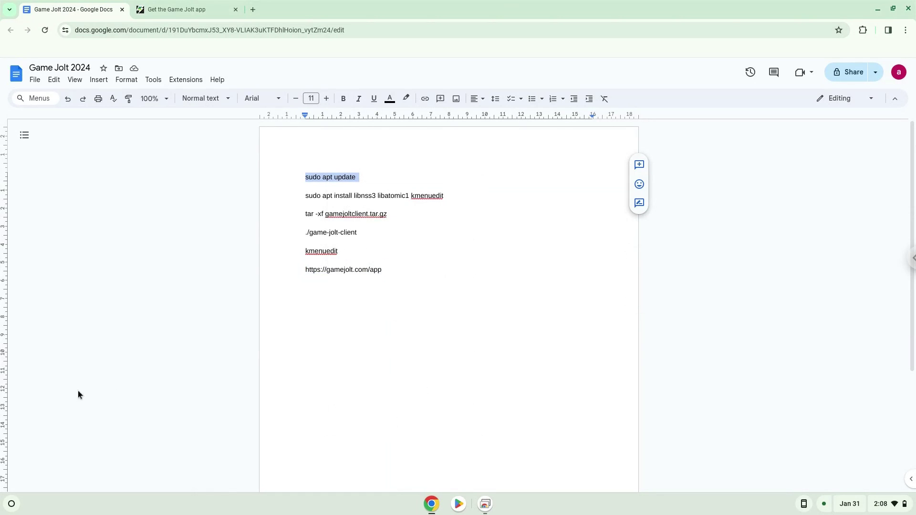
{"action": "left_click", "coordinate": [11, 504]}
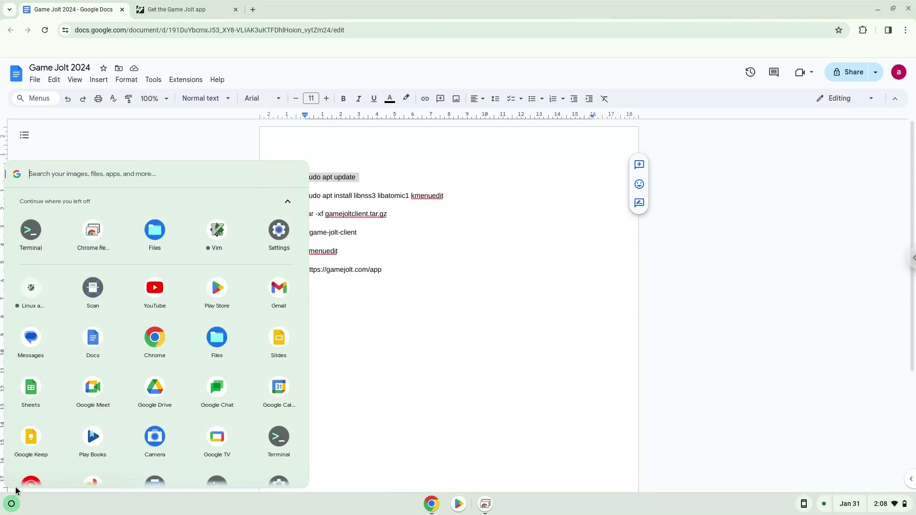
{"action": "left_click", "coordinate": [28, 233]}
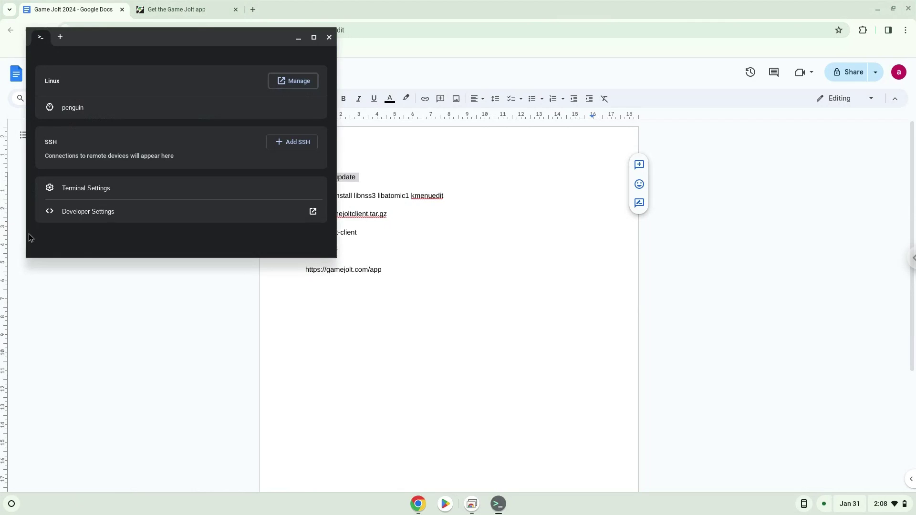
{"action": "double_click", "coordinate": [224, 40]}
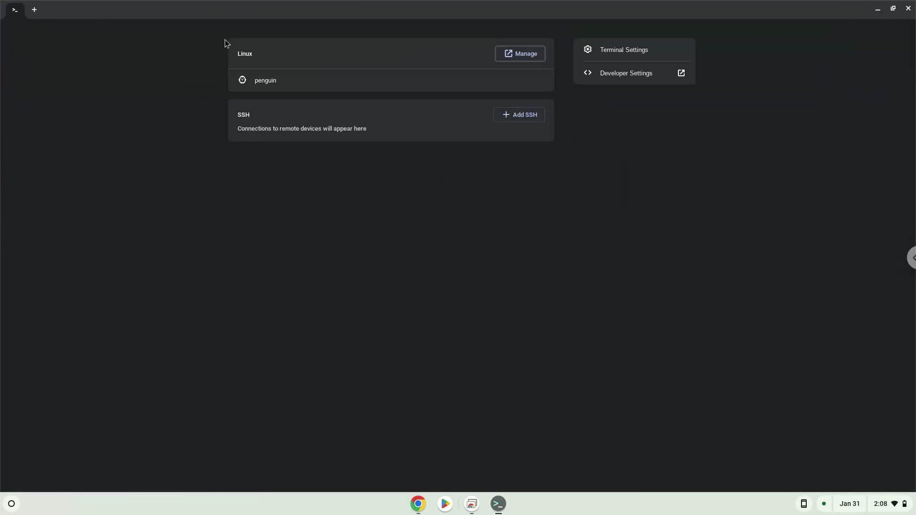
{"action": "left_click", "coordinate": [250, 80]}
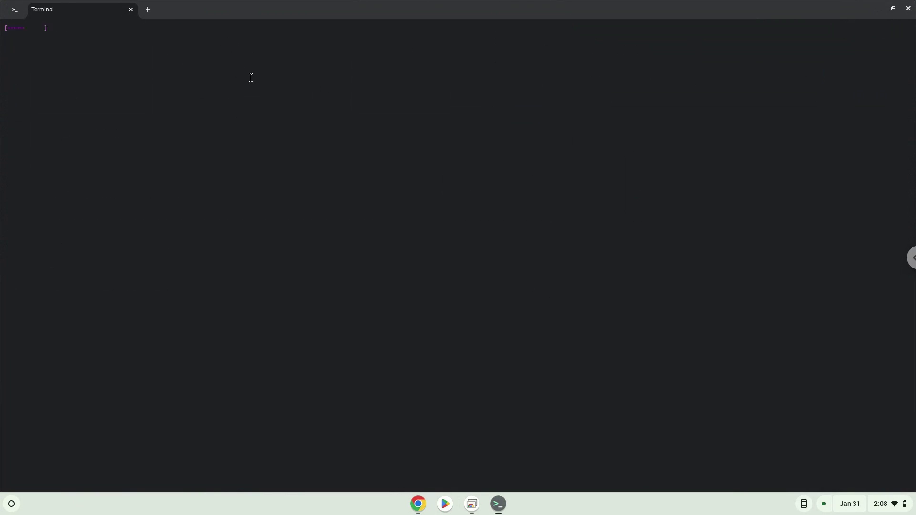
{"action": "key", "text": "ctrl+shift+v"}
{"action": "key", "text": "Return"}
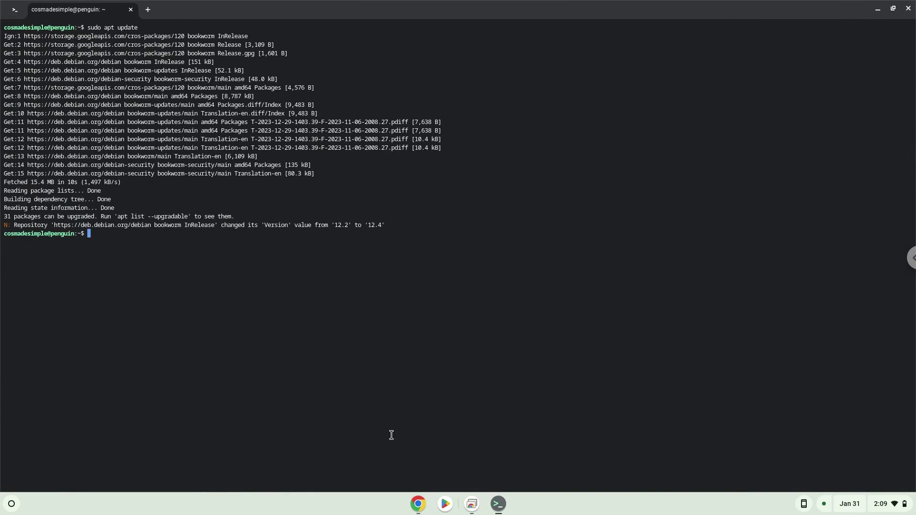
Step: Copy "sudo apt install libnss3 libatomic1 kmenuedit" from the document, run it in the terminal and accept the installation
{"action": "left_click", "coordinate": [418, 505]}
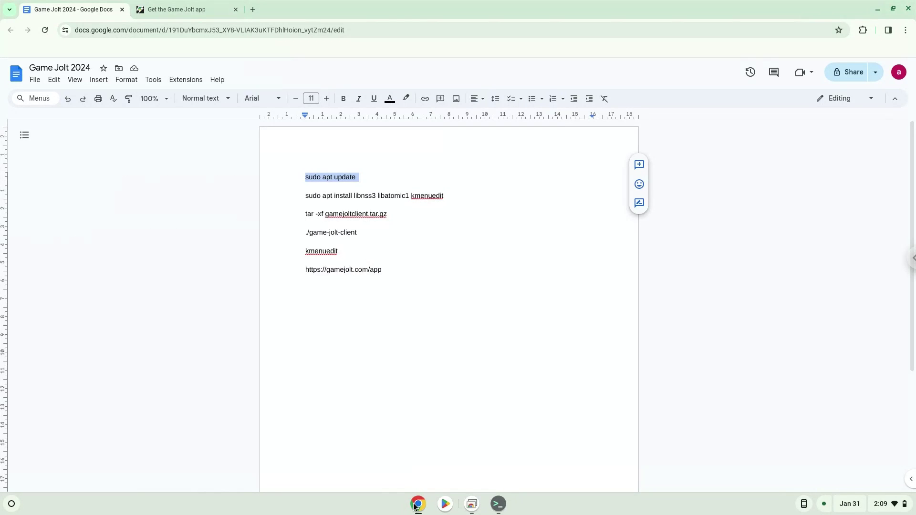
{"action": "left_click", "coordinate": [326, 197]}
{"action": "triple_click", "coordinate": [327, 197]}
{"action": "right_click", "coordinate": [326, 198]}
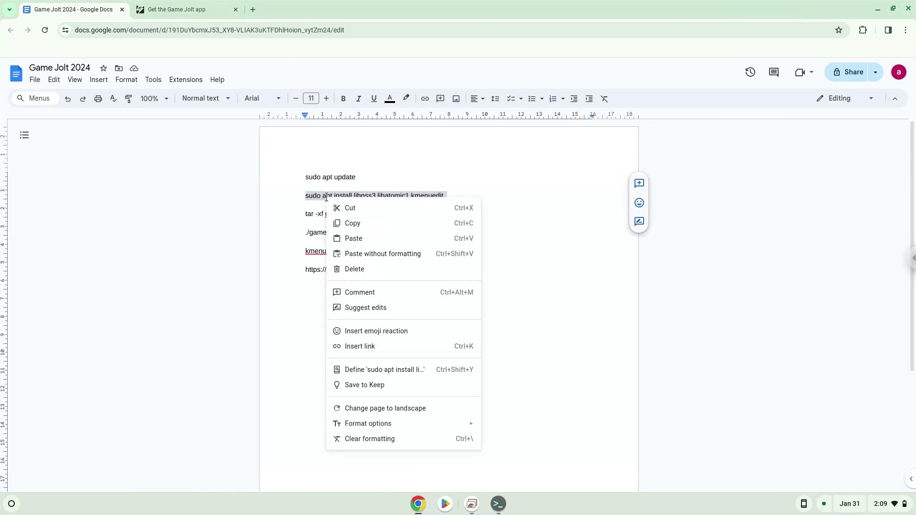
{"action": "left_click", "coordinate": [342, 223]}
{"action": "left_click", "coordinate": [499, 504]}
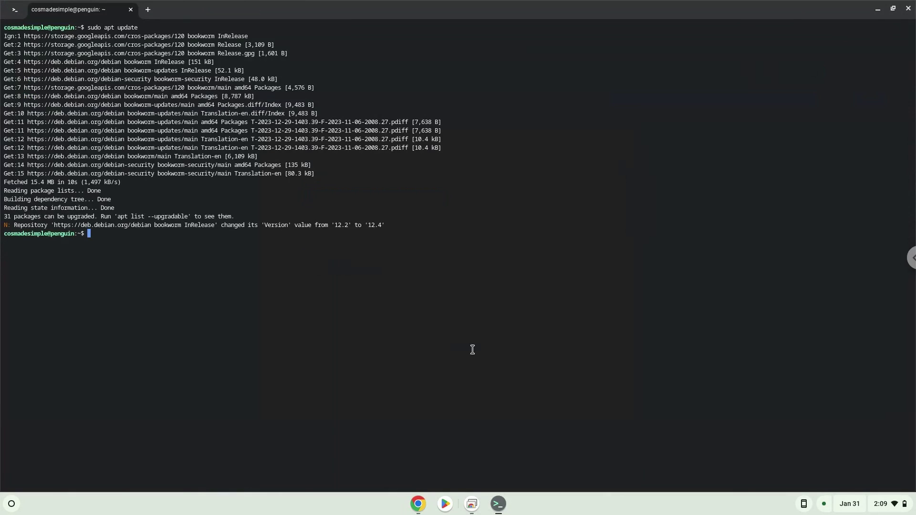
{"action": "key", "text": "ctrl+shift+v"}
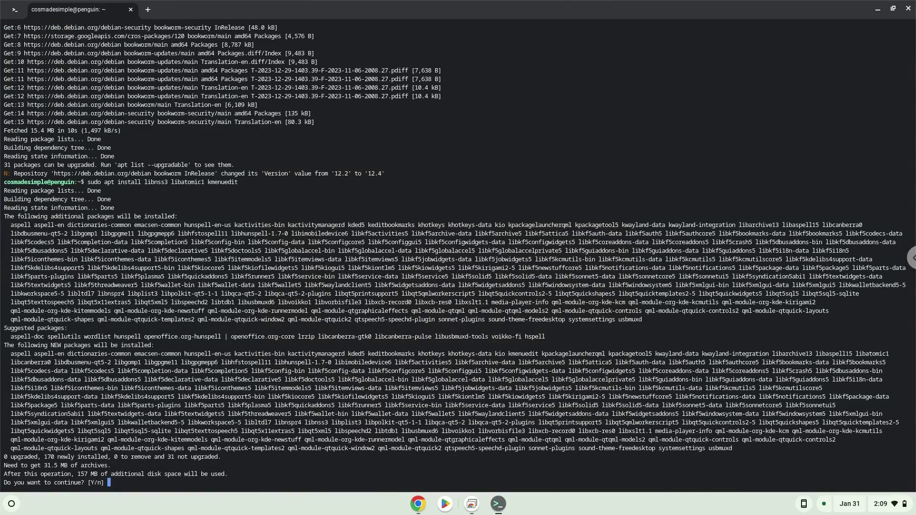
{"action": "key", "text": "Return"}
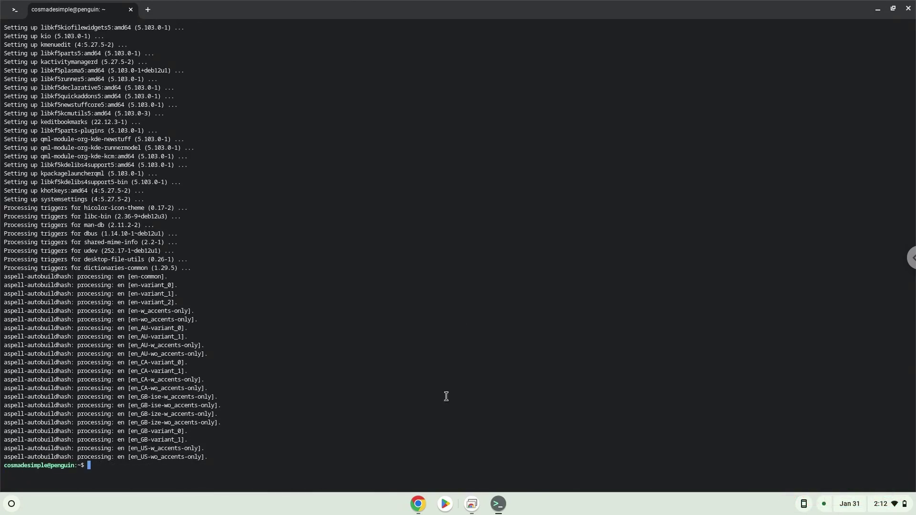
Step: Extract the client archive by copying "tar -xf gamejoltclient.tar.gz" from the document and running it in the terminal
{"action": "left_click", "coordinate": [418, 505]}
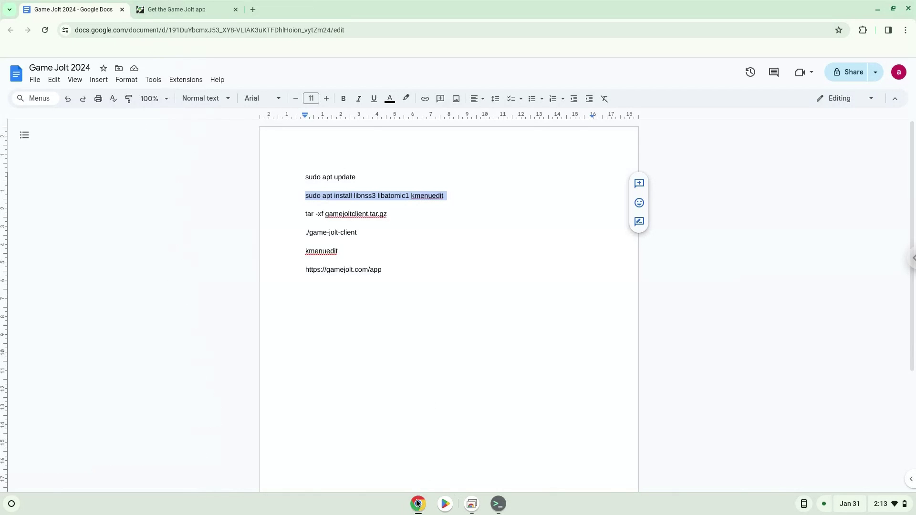
{"action": "triple_click", "coordinate": [320, 213]}
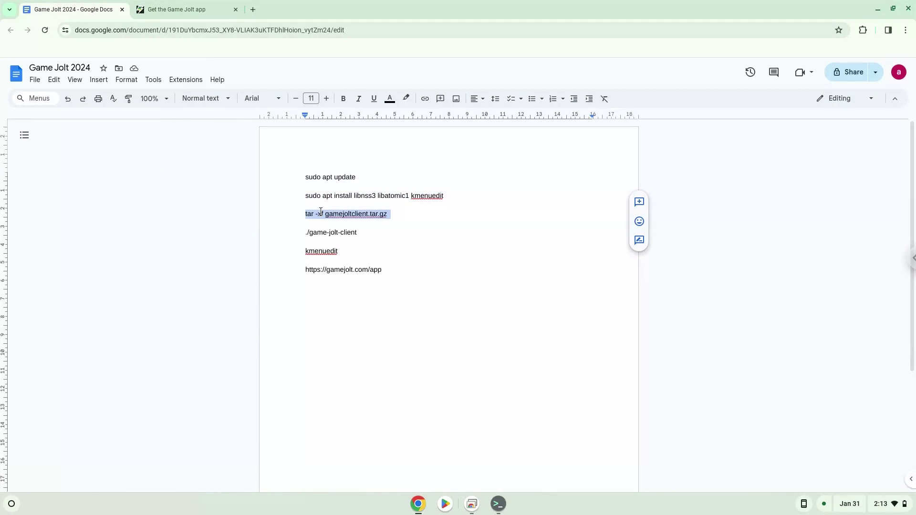
{"action": "right_click", "coordinate": [321, 214]}
{"action": "left_click", "coordinate": [339, 242]}
{"action": "left_click", "coordinate": [498, 504]}
{"action": "key", "text": "ctrl+shift+v"}
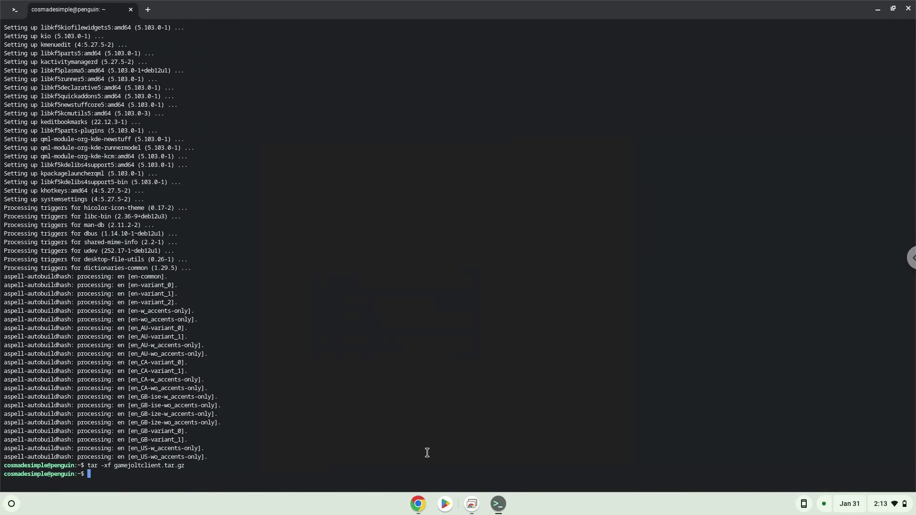
Step: Launch the Game Jolt client by copying "./game-jolt-client" from the document into the terminal, and maximize the client window
{"action": "left_click", "coordinate": [420, 503]}
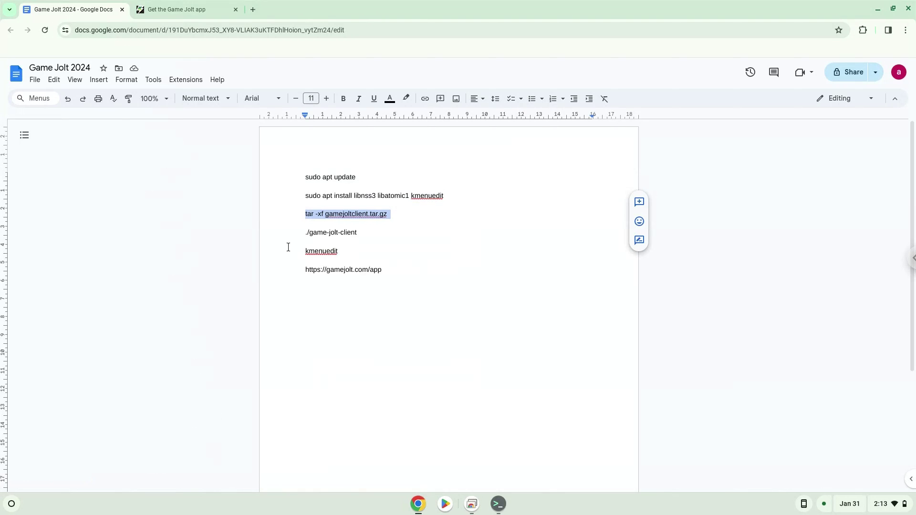
{"action": "triple_click", "coordinate": [320, 233]}
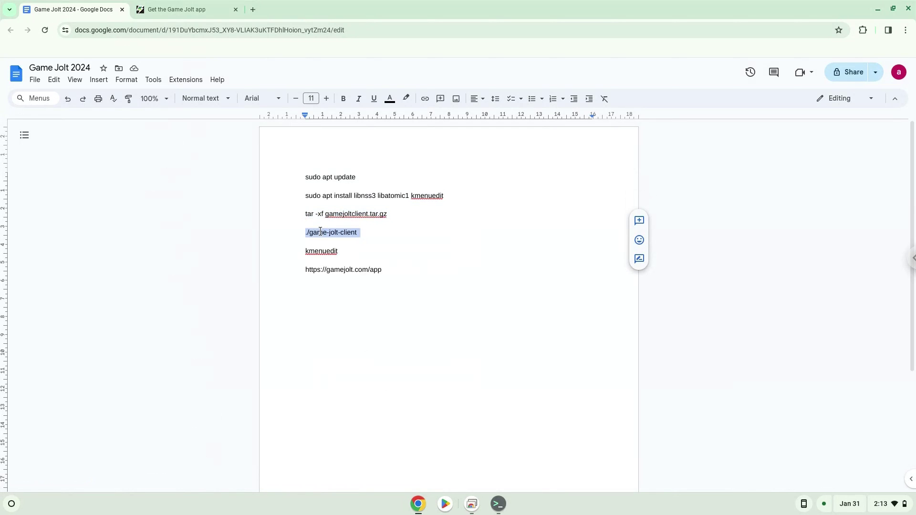
{"action": "right_click", "coordinate": [320, 232]}
{"action": "left_click", "coordinate": [344, 260]}
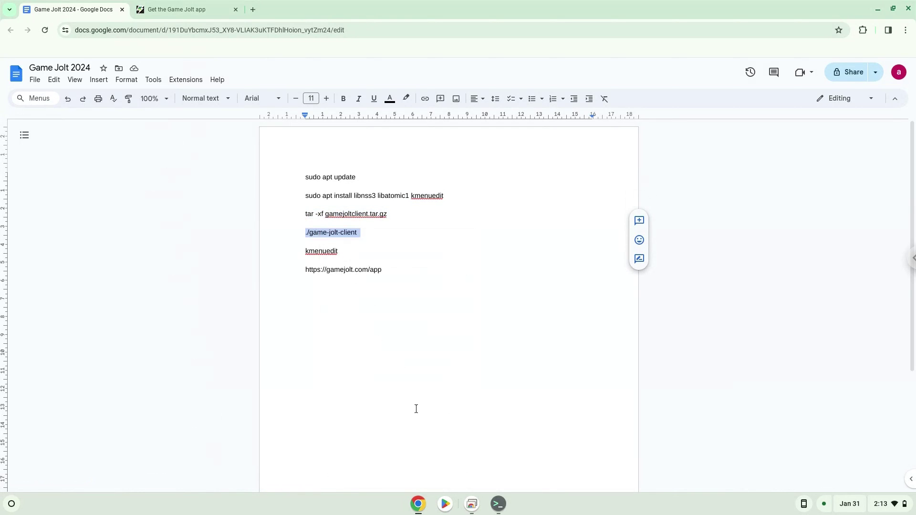
{"action": "left_click", "coordinate": [498, 504]}
{"action": "key", "text": "ctrl+shift+v"}
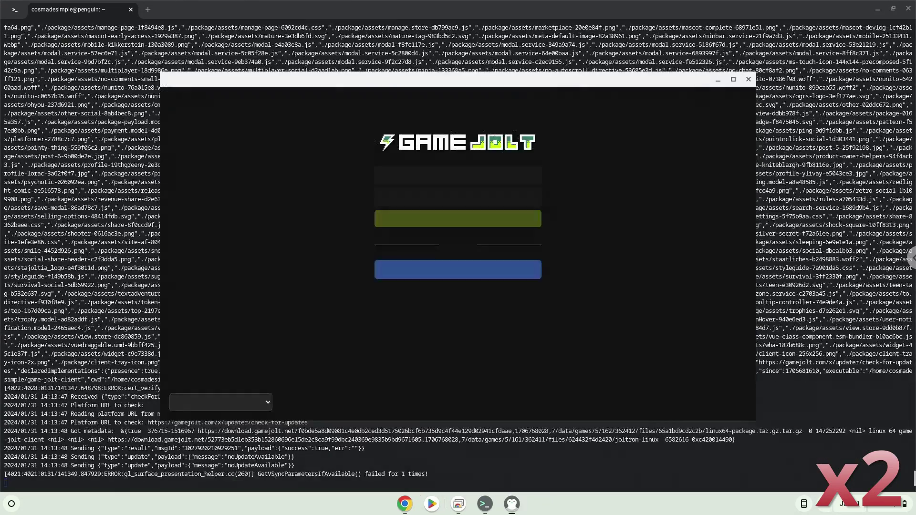
{"action": "left_click", "coordinate": [734, 79]}
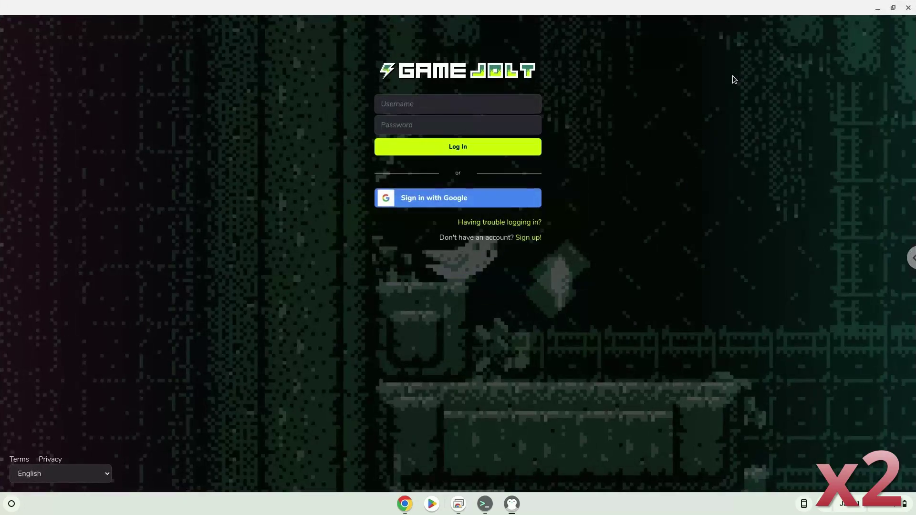
Step: Close the Game Jolt client, then copy "kmenuedit" from the Game Jolt 2024 document and run it in the terminal
{"action": "left_click", "coordinate": [908, 7]}
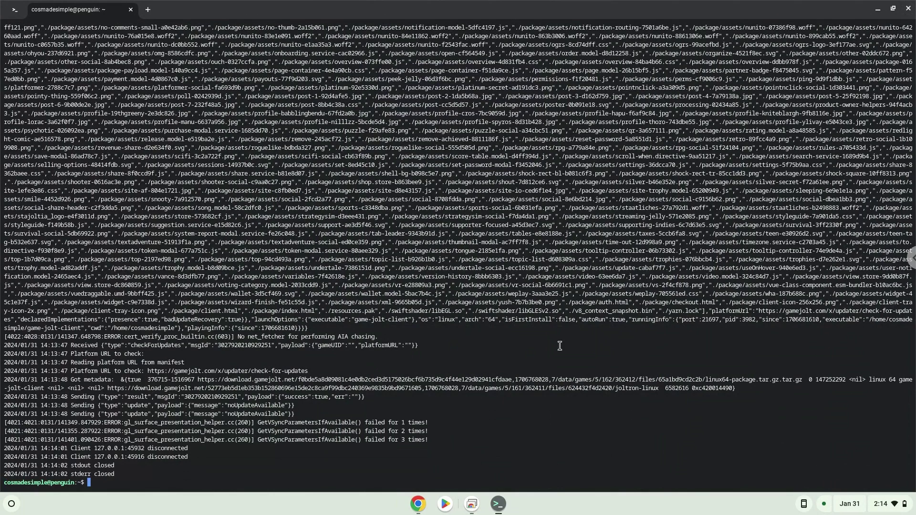
{"action": "left_click", "coordinate": [419, 505]}
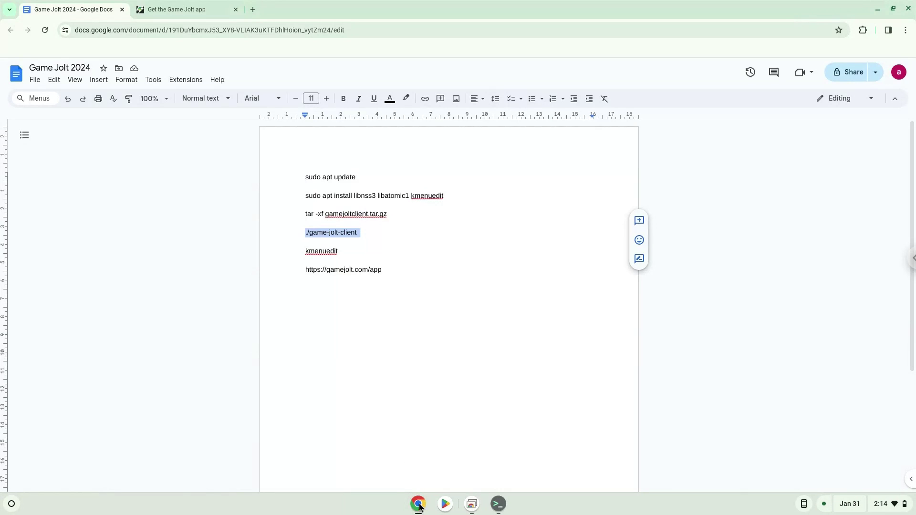
{"action": "double_click", "coordinate": [320, 249]}
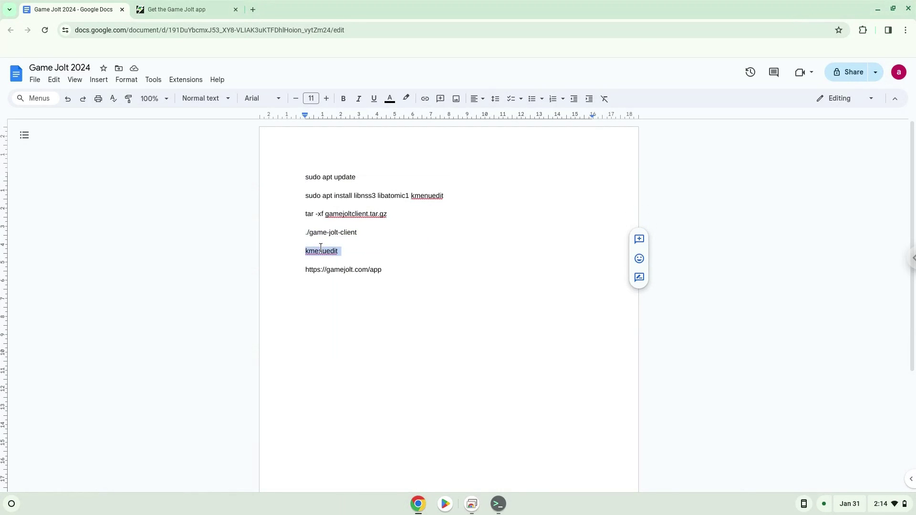
{"action": "right_click", "coordinate": [321, 248]}
{"action": "left_click", "coordinate": [346, 264]}
{"action": "left_click", "coordinate": [498, 505]}
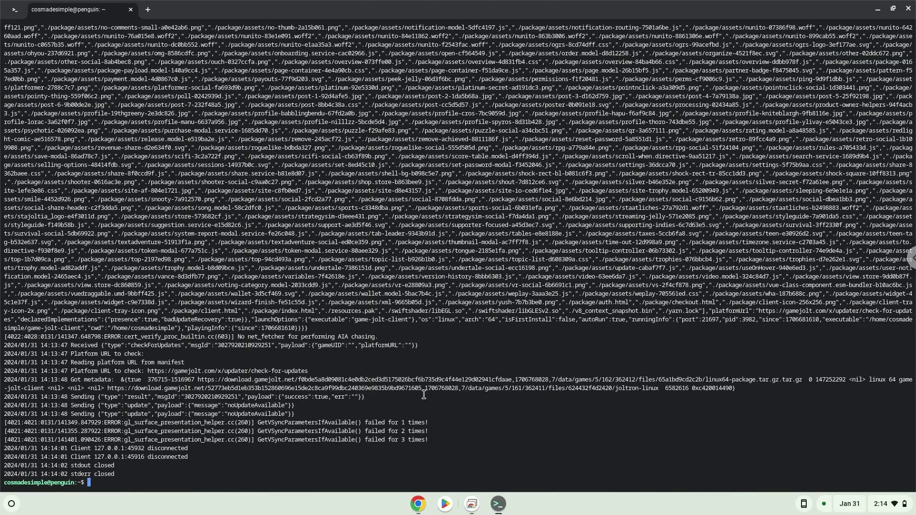
{"action": "key", "text": "ctrl+shift+v"}
{"action": "key", "text": "Return"}
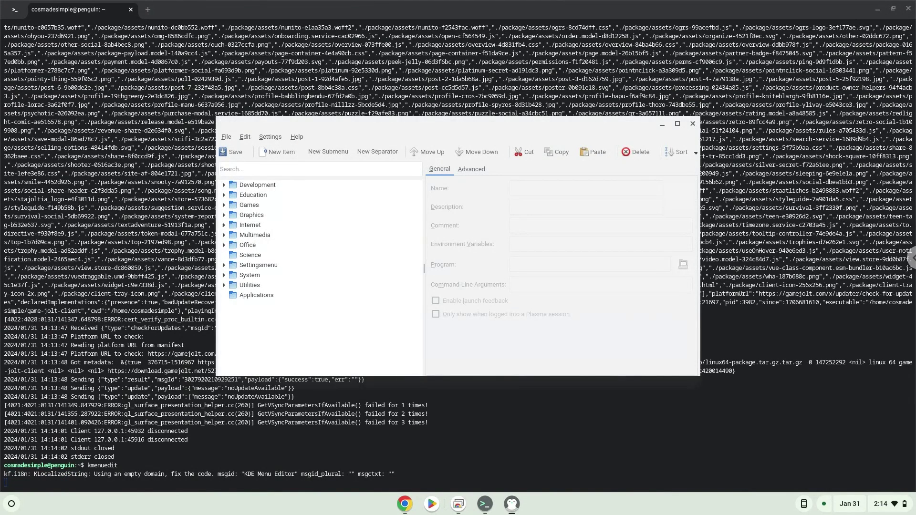
Step: Add a new item named "Game Jolt" under the Games category in the menu editor
{"action": "left_click", "coordinate": [250, 205]}
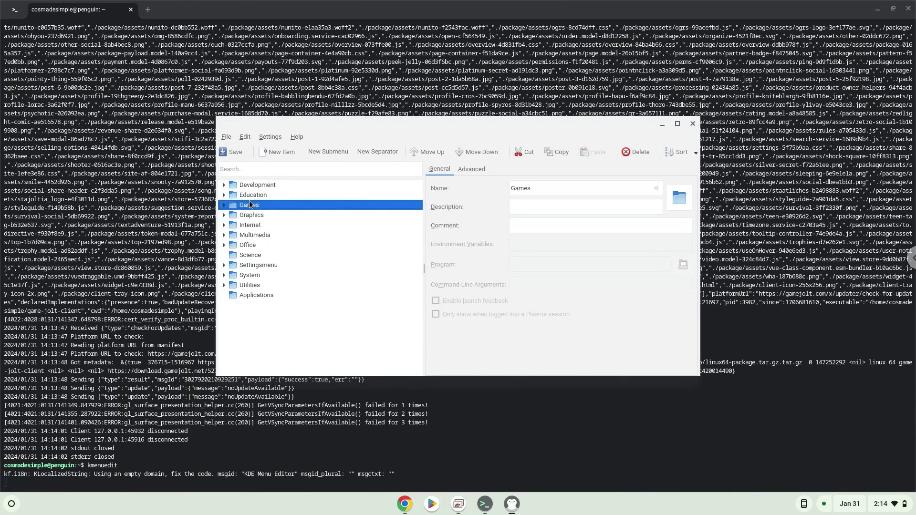
{"action": "left_click", "coordinate": [277, 152]}
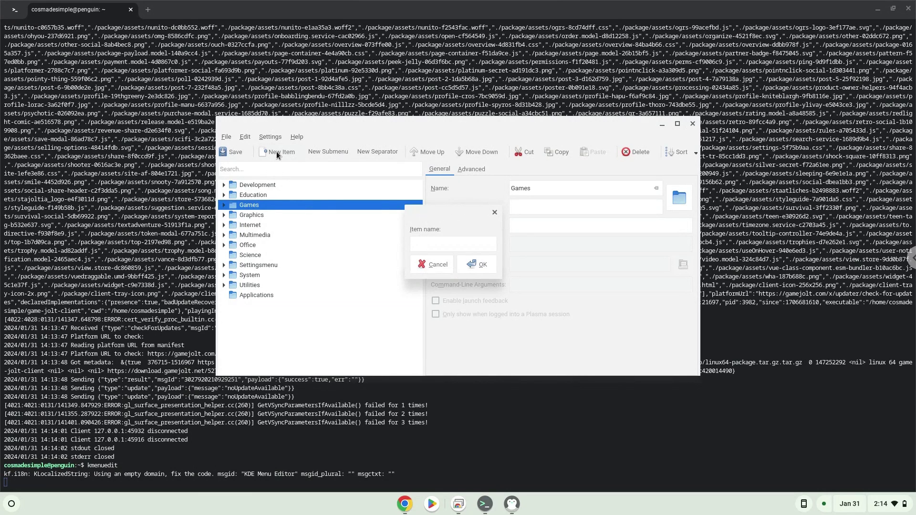
{"action": "type", "text": "game Jolt"}
{"action": "key", "text": "BackSpace"}
{"action": "type", "text": "G"}
{"action": "left_click", "coordinate": [468, 265]}
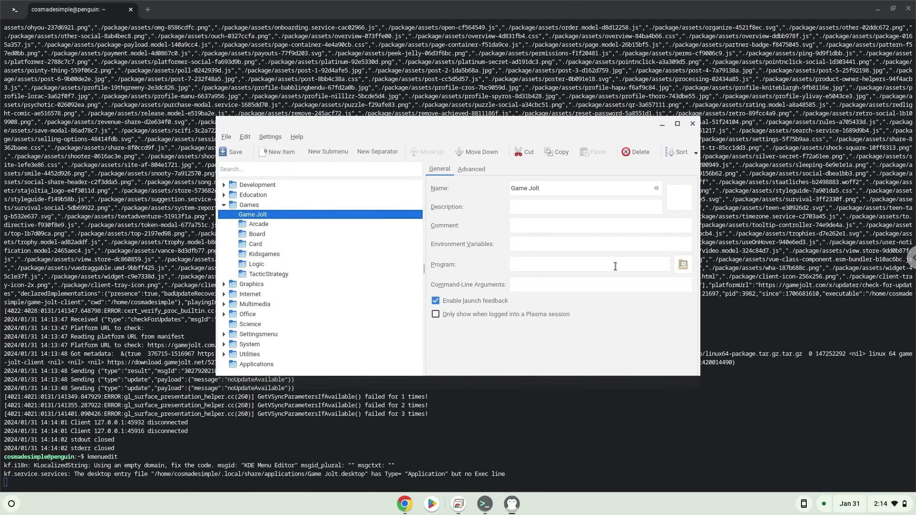
Step: Set the Game Jolt item's program to the game-jolt-client file in the home folder, then save and close the menu editor
{"action": "left_click", "coordinate": [683, 266]}
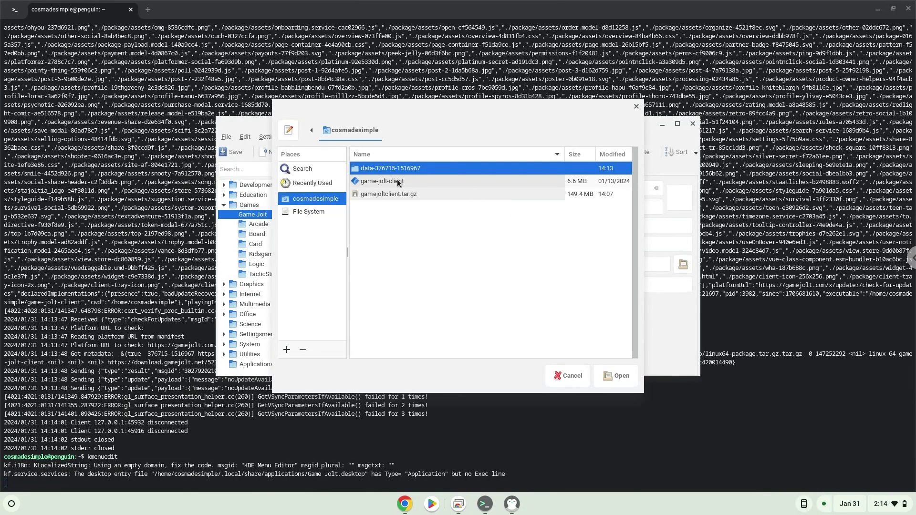
{"action": "double_click", "coordinate": [399, 181]}
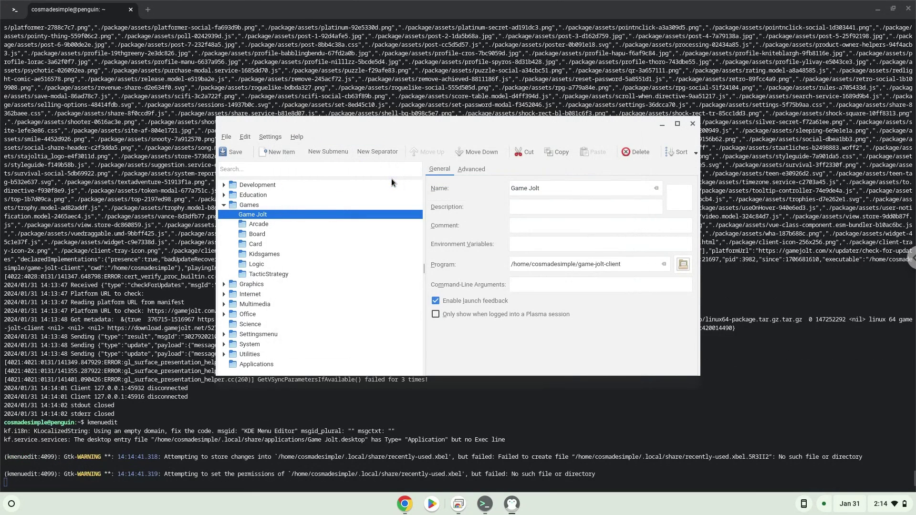
{"action": "left_click", "coordinate": [236, 153]}
{"action": "left_click", "coordinate": [691, 124]}
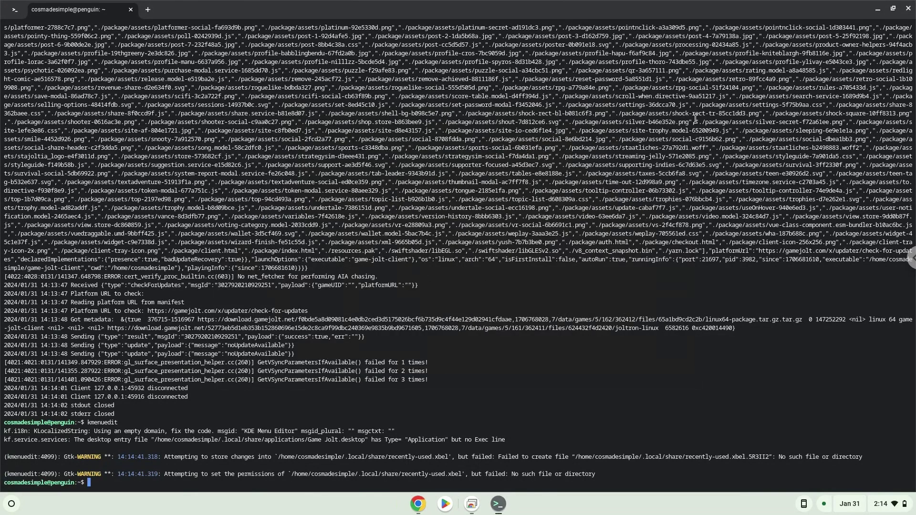
Step: Clear the desktop by closing the terminal and minimizing the browser, and open Game Jolt from the launcher's Linux apps folder in a maximized window
{"action": "left_click", "coordinate": [908, 8]}
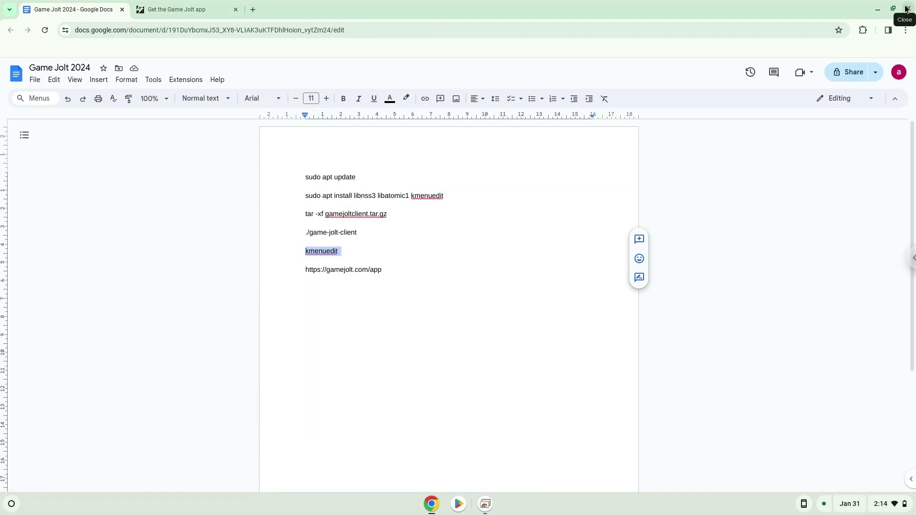
{"action": "left_click", "coordinate": [877, 10]}
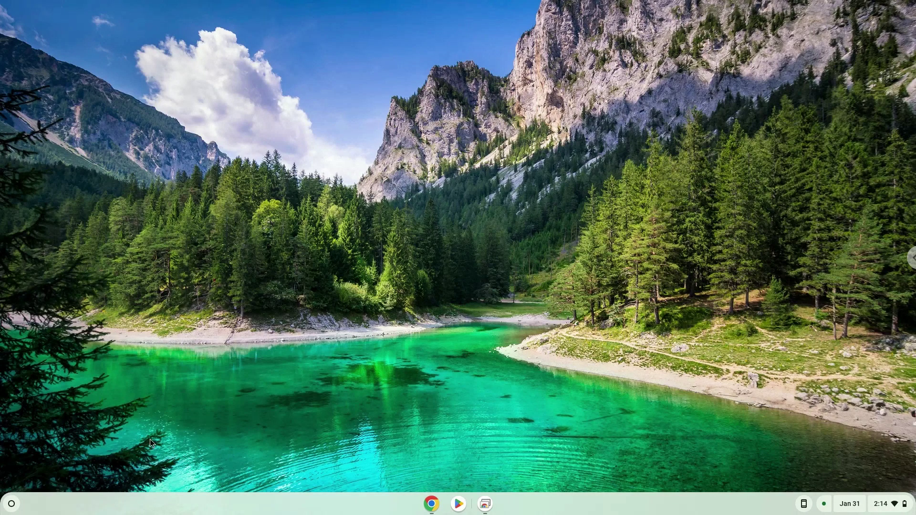
{"action": "left_click", "coordinate": [14, 507]}
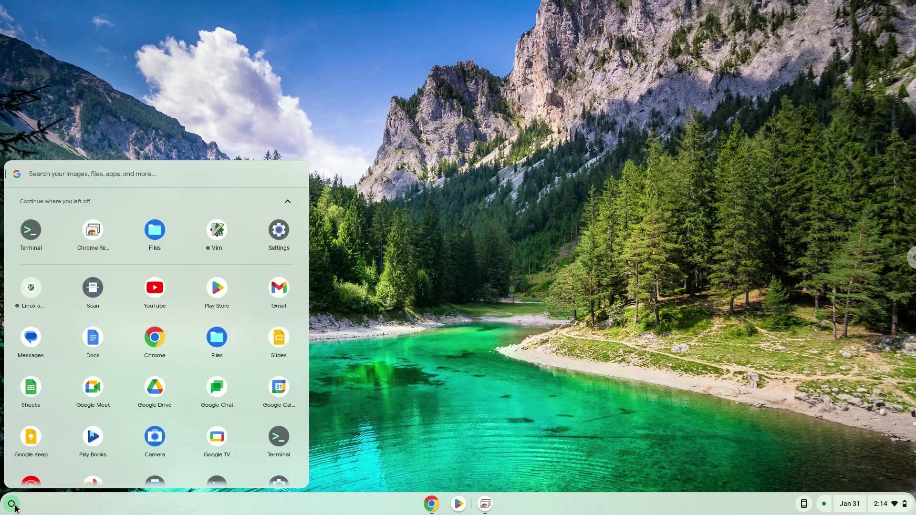
{"action": "left_click", "coordinate": [32, 289]}
{"action": "left_click", "coordinate": [30, 270]}
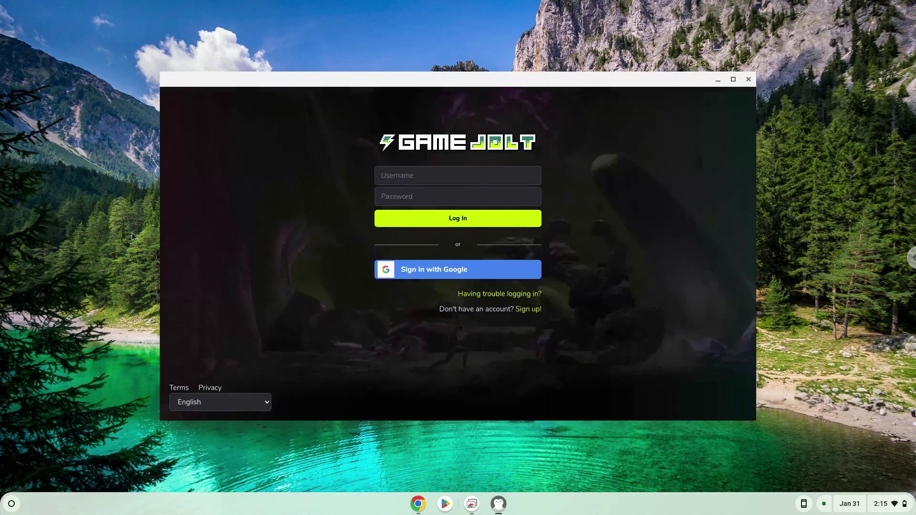
{"action": "left_click", "coordinate": [734, 80]}
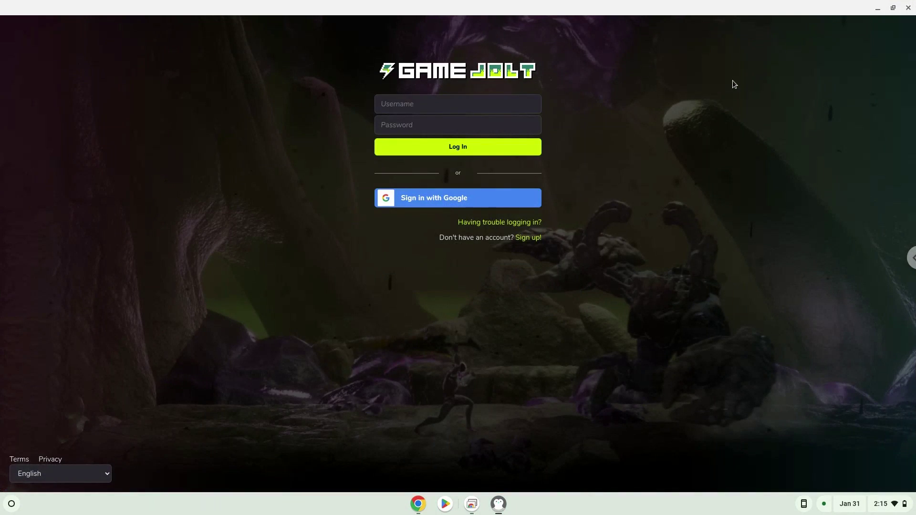